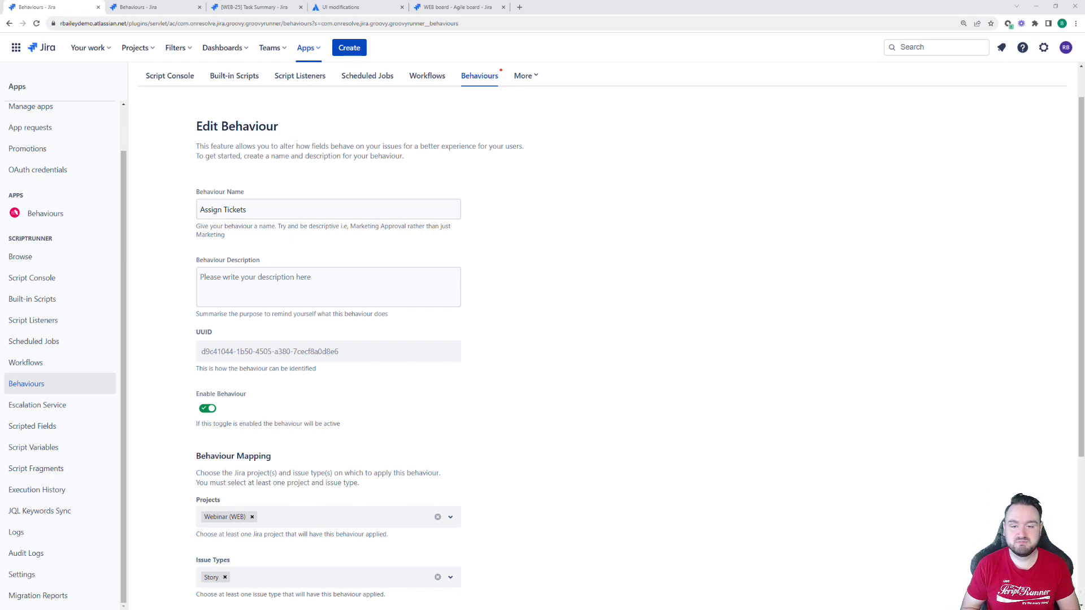
# Open and close a new issue form, then go to the UI modifications documentation page.
pyautogui.click(349, 47)
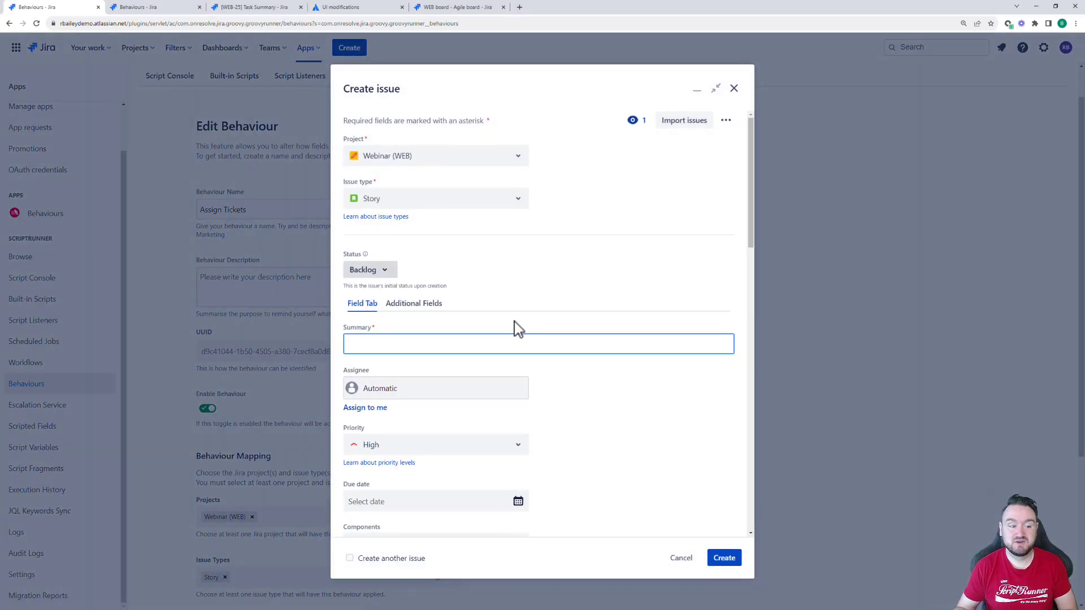
pyautogui.click(683, 559)
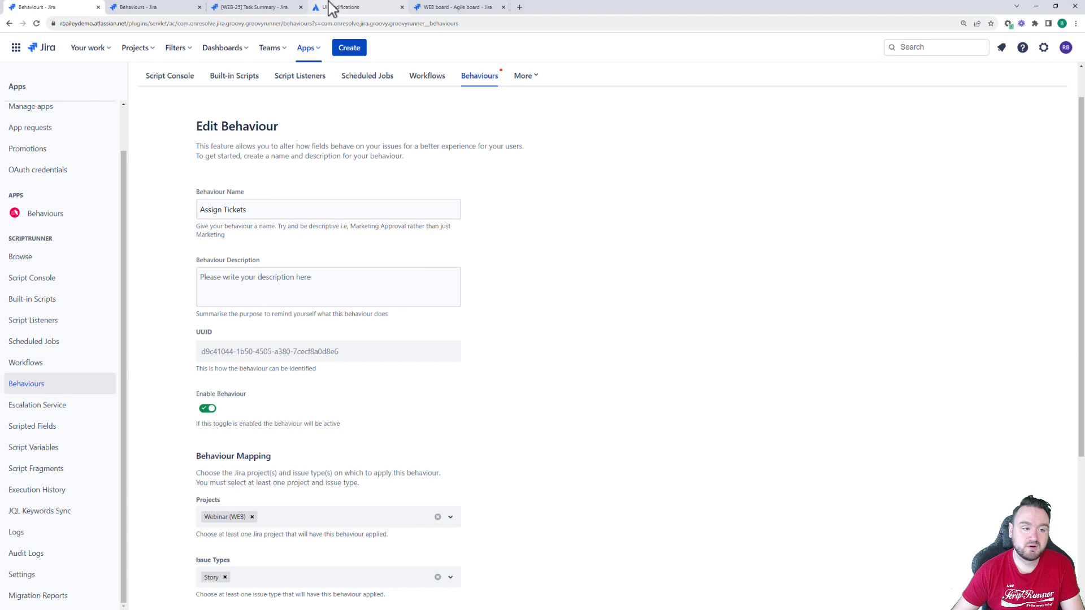
pyautogui.click(333, 8)
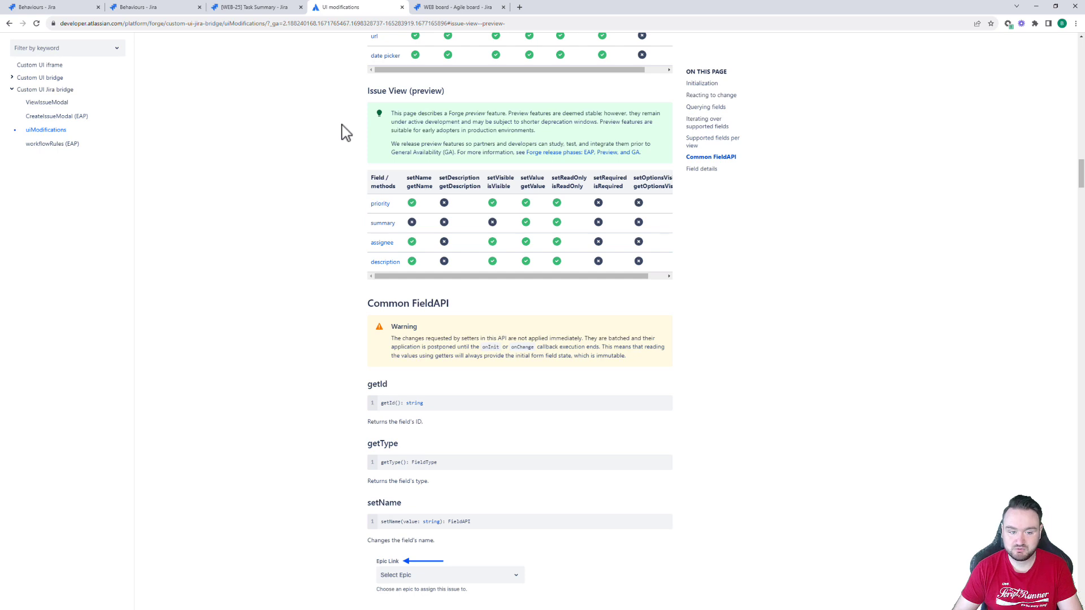
# Toggle between the full WEB-25 page and the WEB board, ending on WEB-25's board dialog.
pyautogui.click(268, 8)
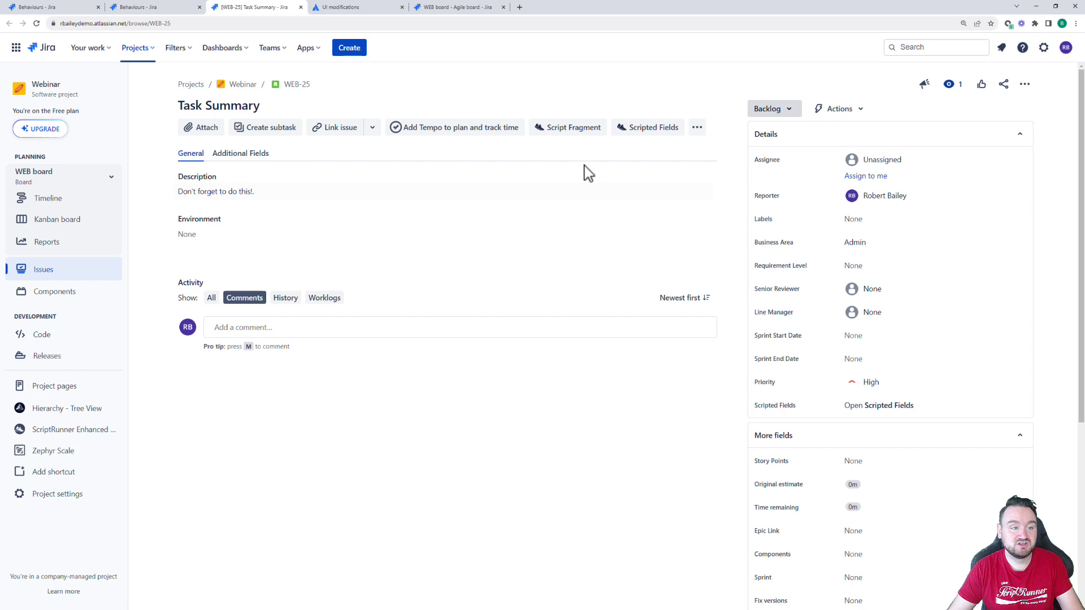
pyautogui.click(456, 8)
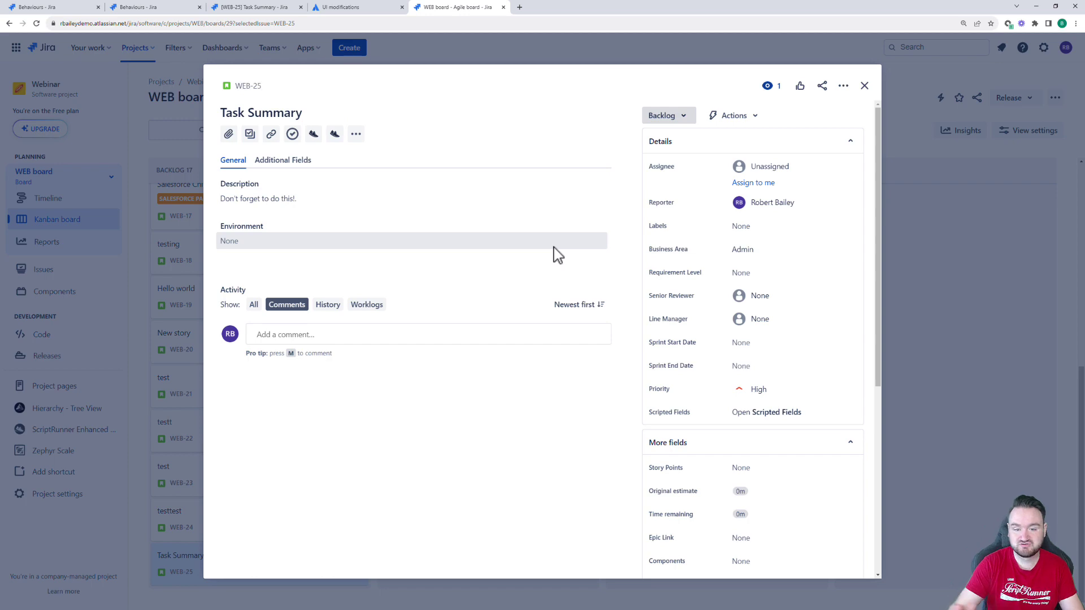
pyautogui.click(284, 7)
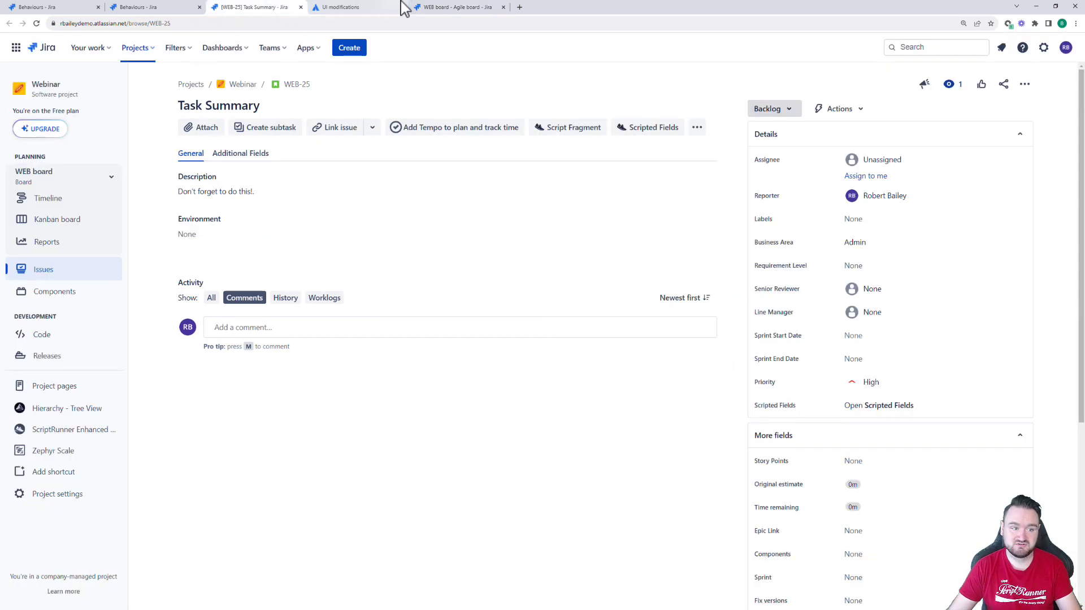
pyautogui.click(431, 8)
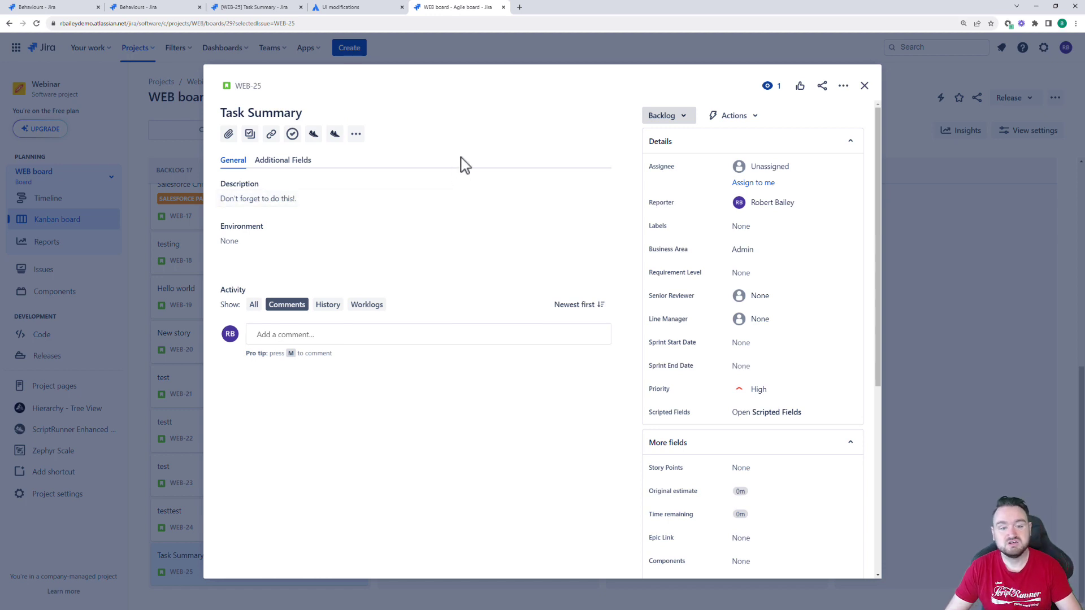
# Open the Assign Tickets field script for editing and review its trigger events and views.
pyautogui.click(29, 7)
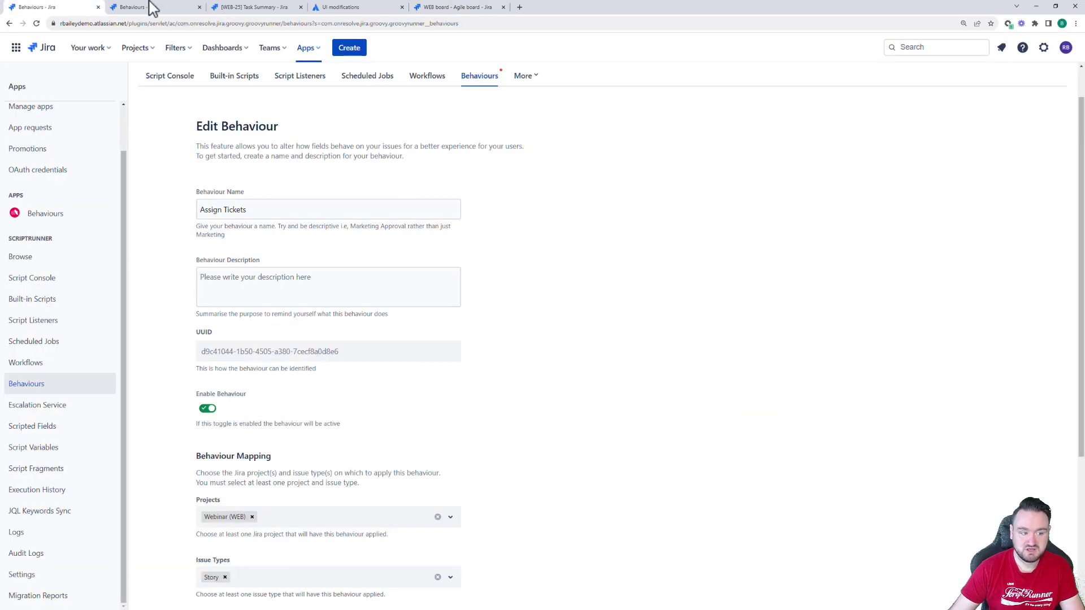
pyautogui.scroll(-5, 293, 310)
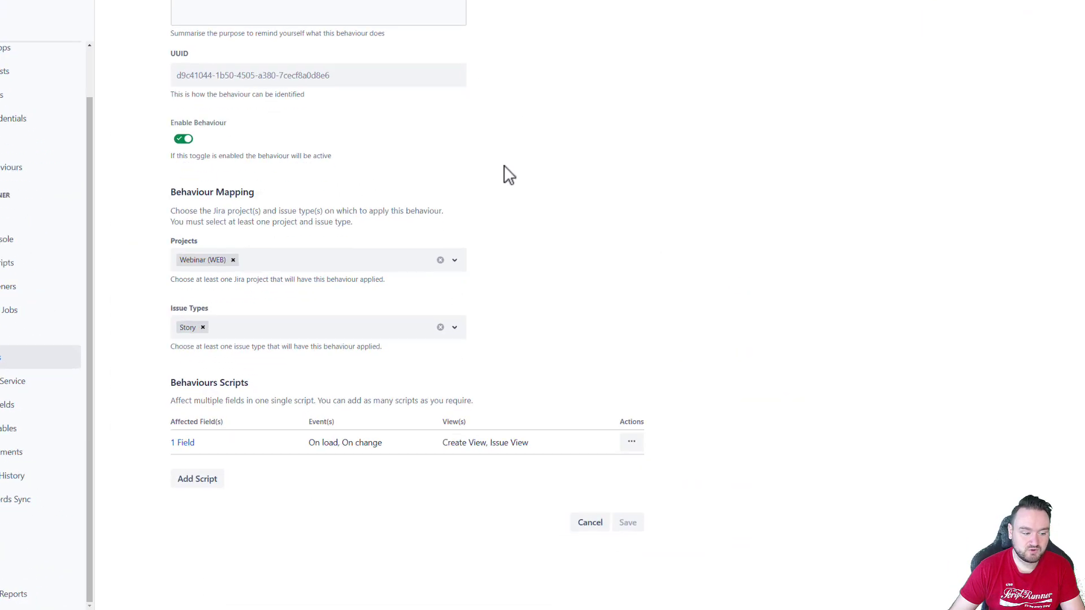
pyautogui.click(700, 388)
pyautogui.click(699, 429)
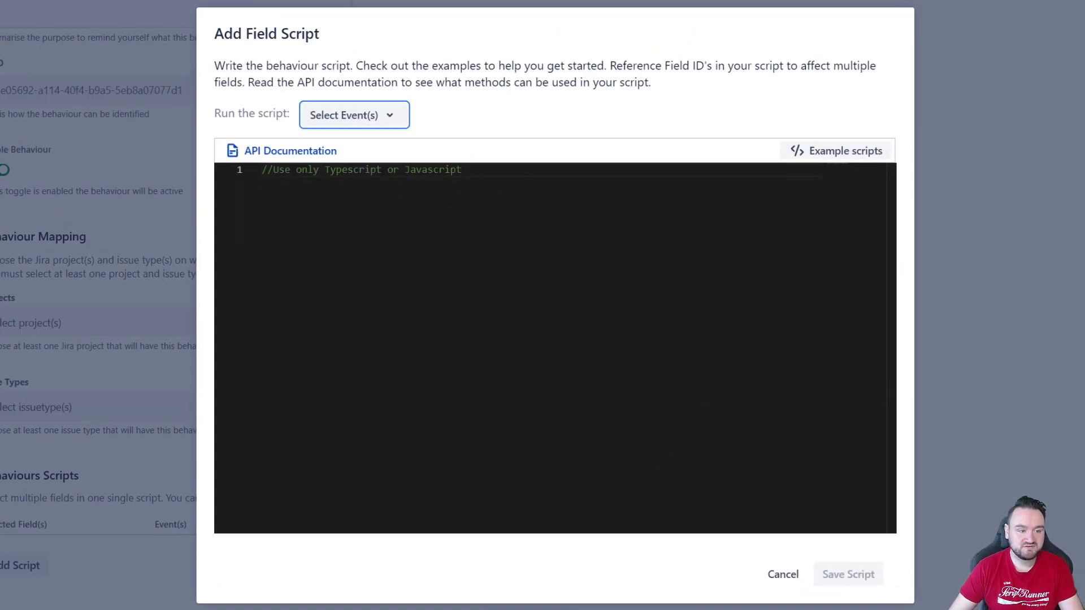
pyautogui.click(351, 118)
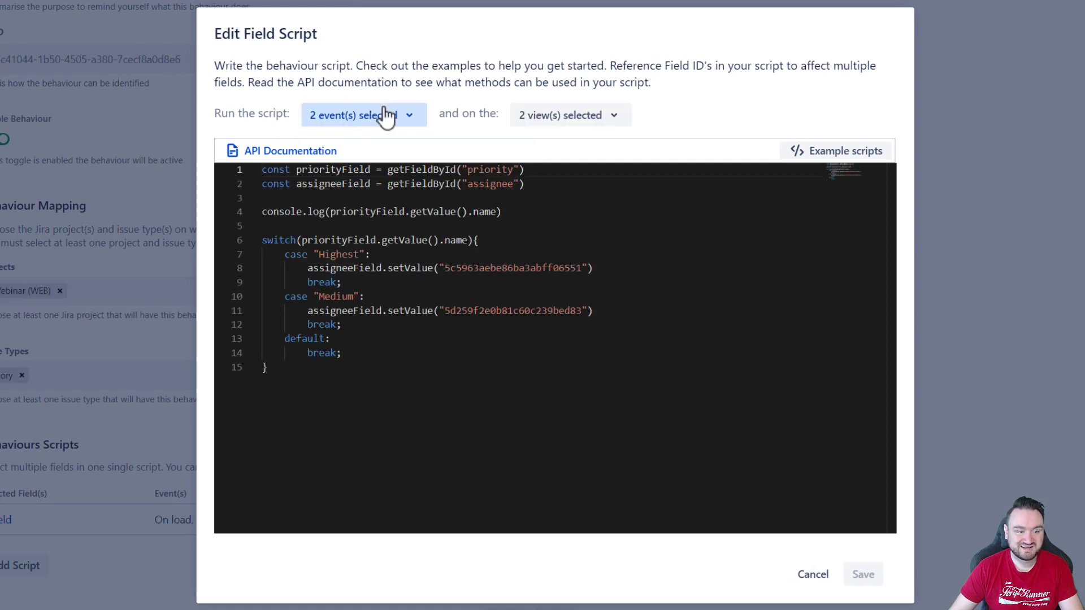
pyautogui.click(386, 115)
pyautogui.click(579, 118)
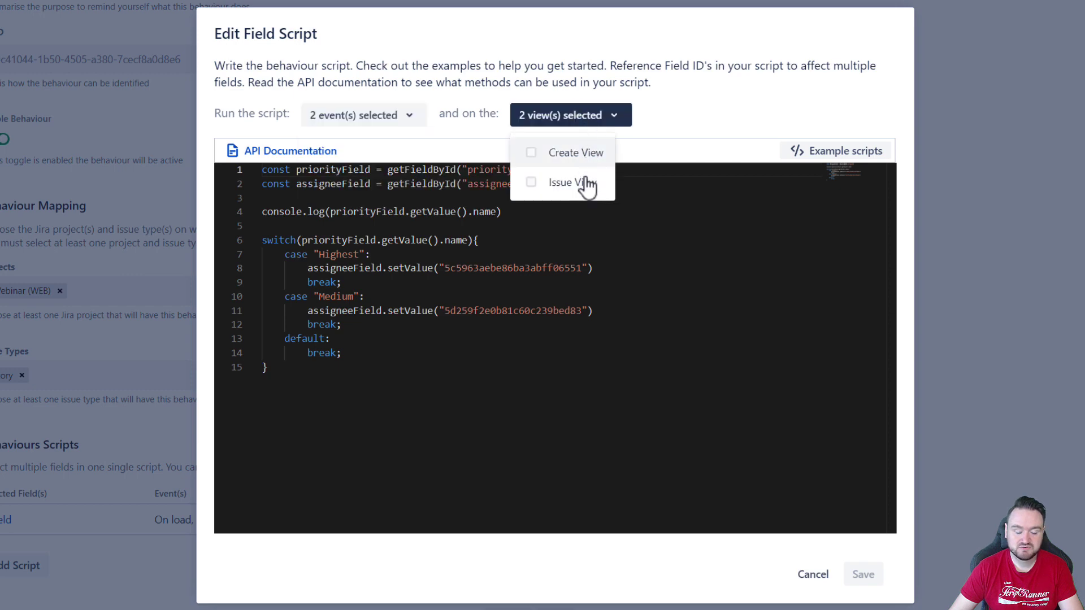
pyautogui.click(524, 367)
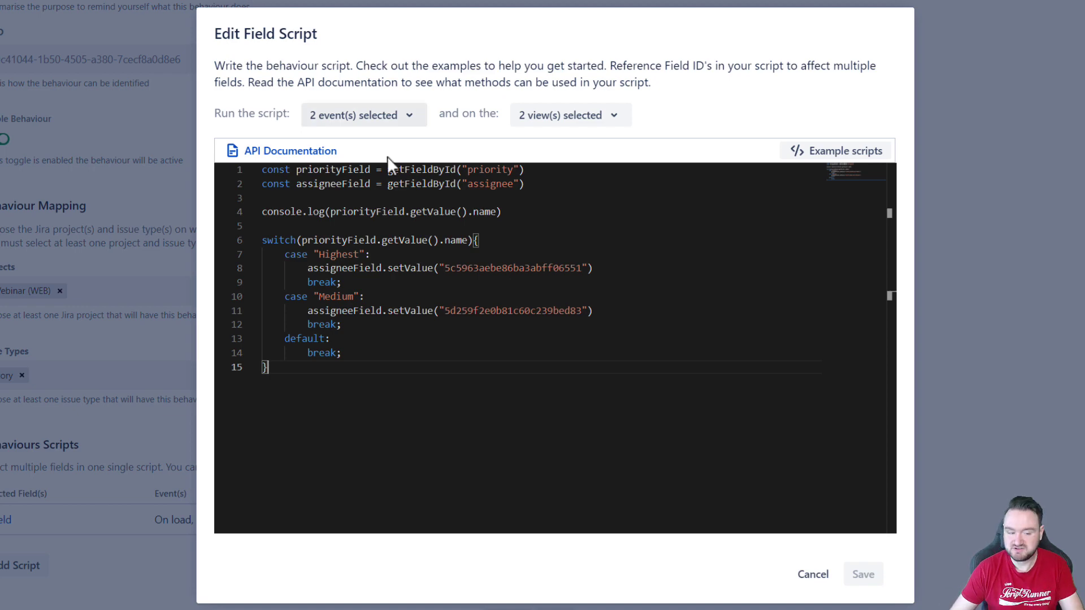
# Inspect the code's Medium and Highest priority assignee lines, then close the editor unsaved.
pyautogui.moveTo(328, 406); pyautogui.dragTo(286, 184)
pyautogui.click(539, 278)
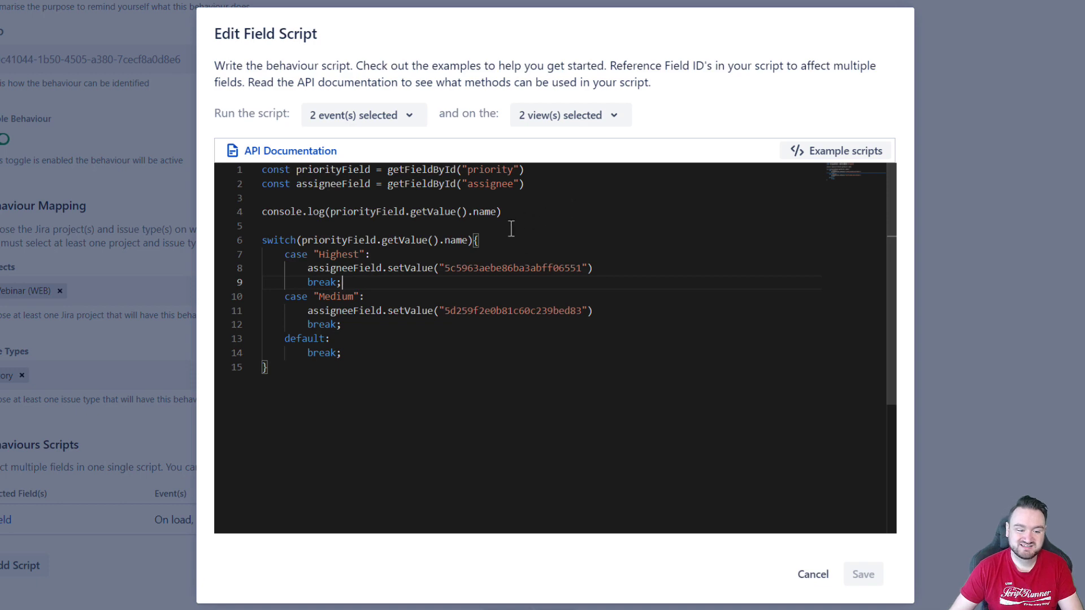
pyautogui.doubleClick(335, 296)
pyautogui.moveTo(636, 310); pyautogui.dragTo(308, 313)
pyautogui.doubleClick(334, 255)
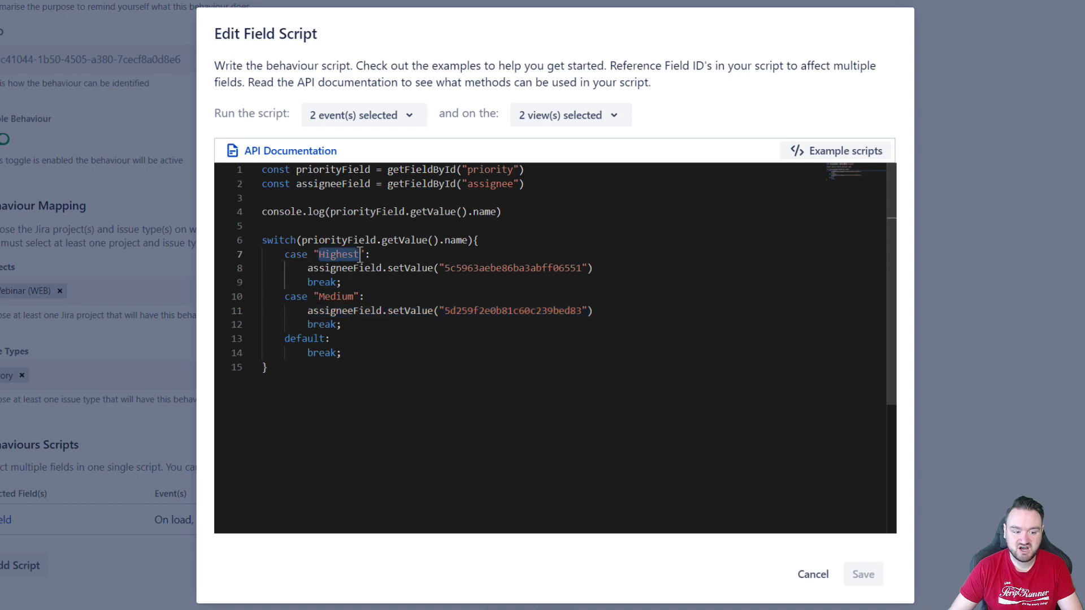
pyautogui.moveTo(592, 268); pyautogui.dragTo(307, 268)
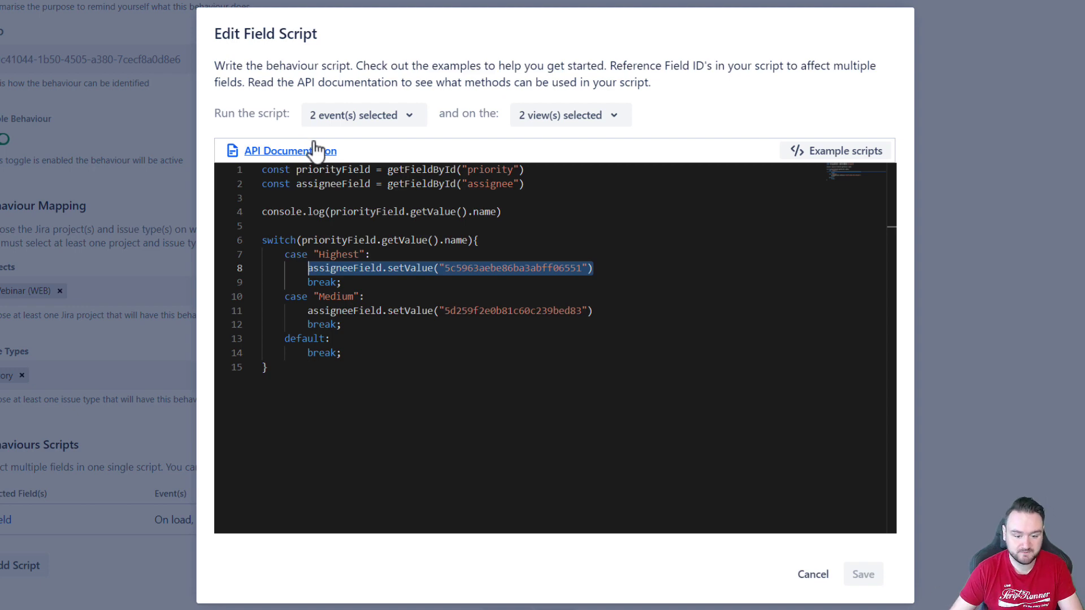
pyautogui.click(817, 576)
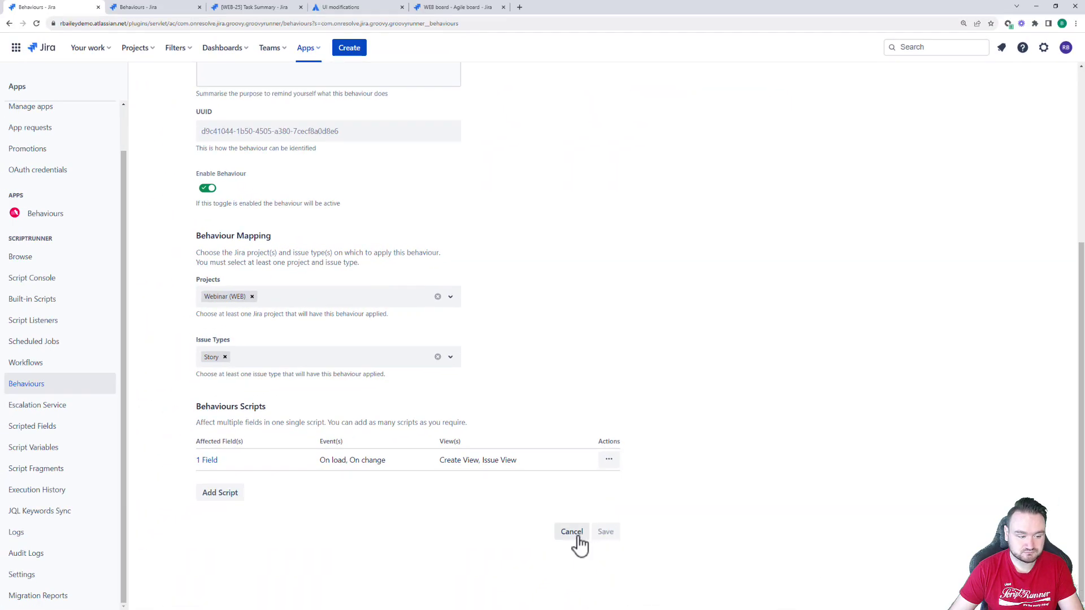
# Draft a new issue, set its priority to Medium then Highest, and discard it.
pyautogui.click(348, 50)
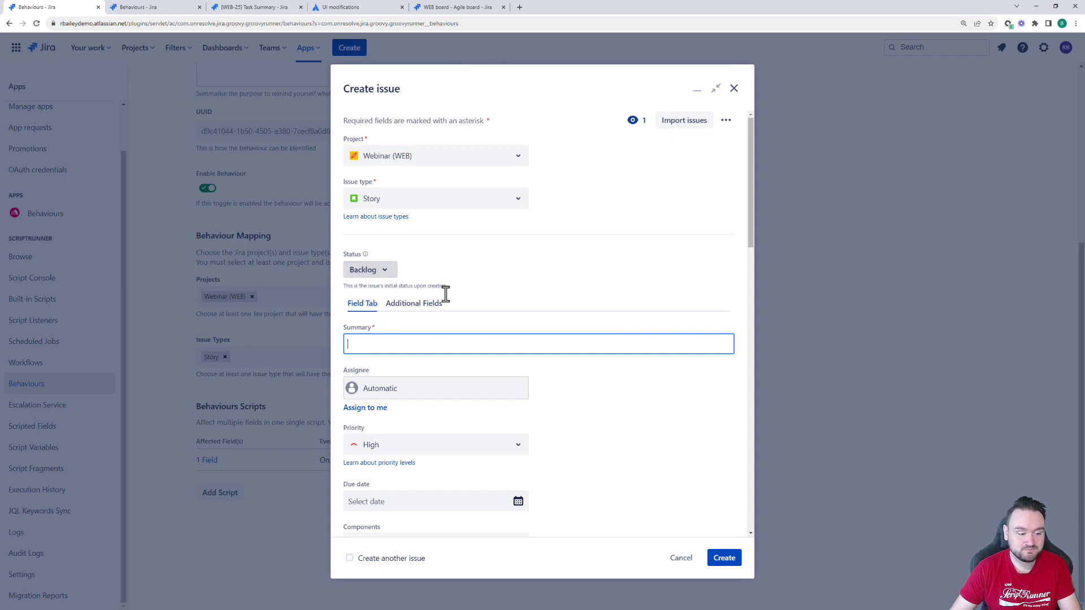
pyautogui.click(420, 442)
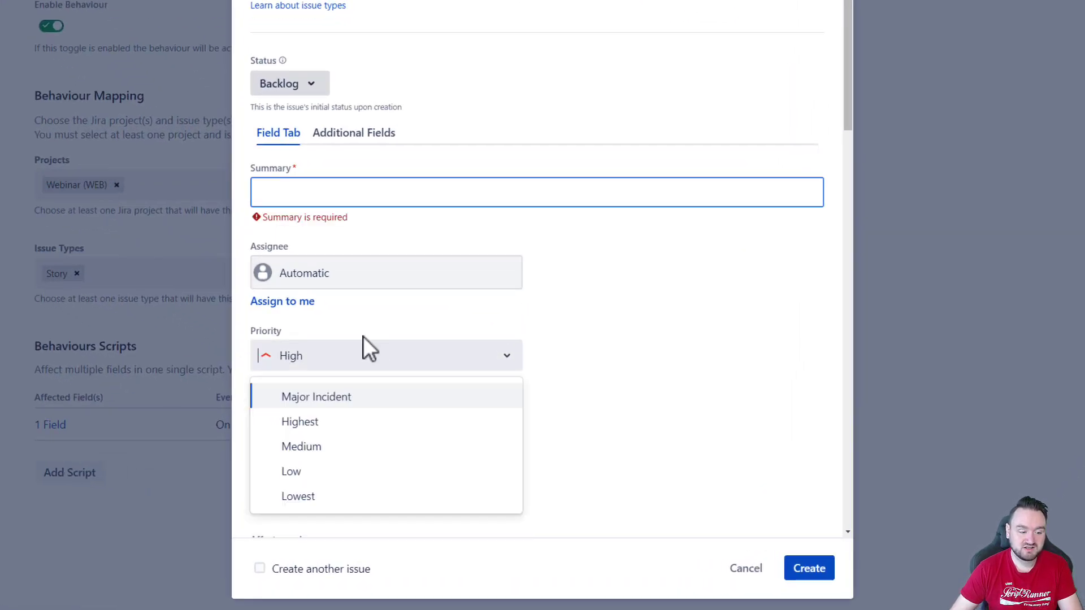
pyautogui.click(294, 446)
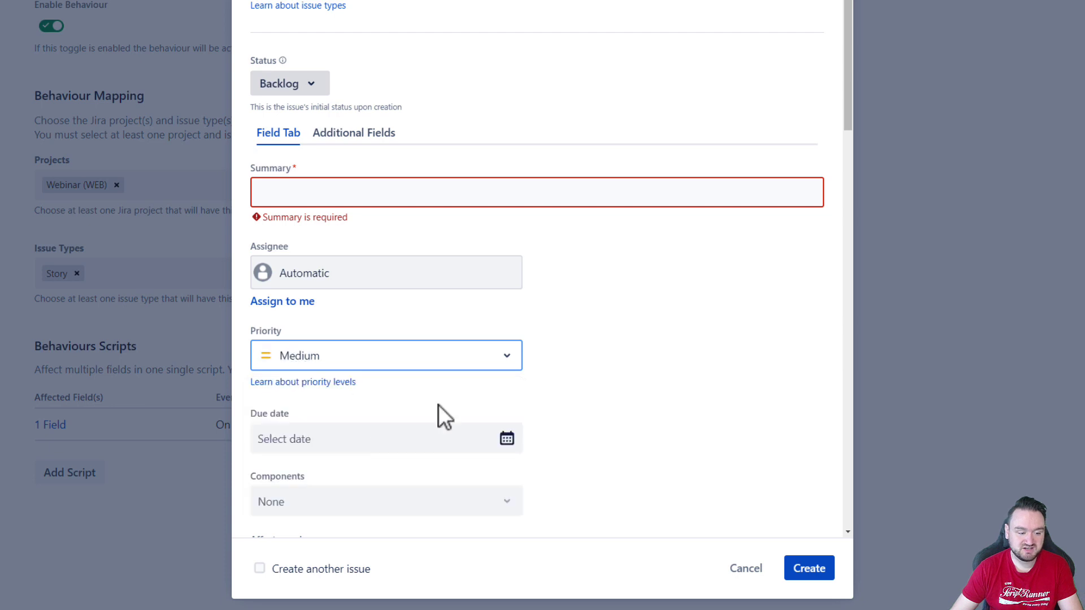
pyautogui.click(340, 363)
pyautogui.click(353, 423)
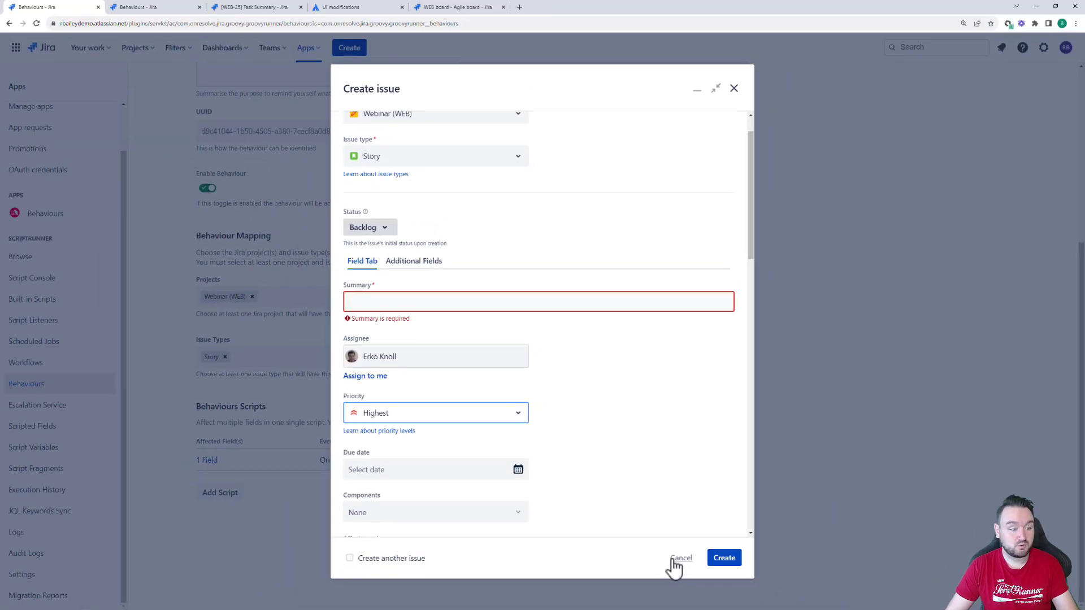
pyautogui.click(678, 559)
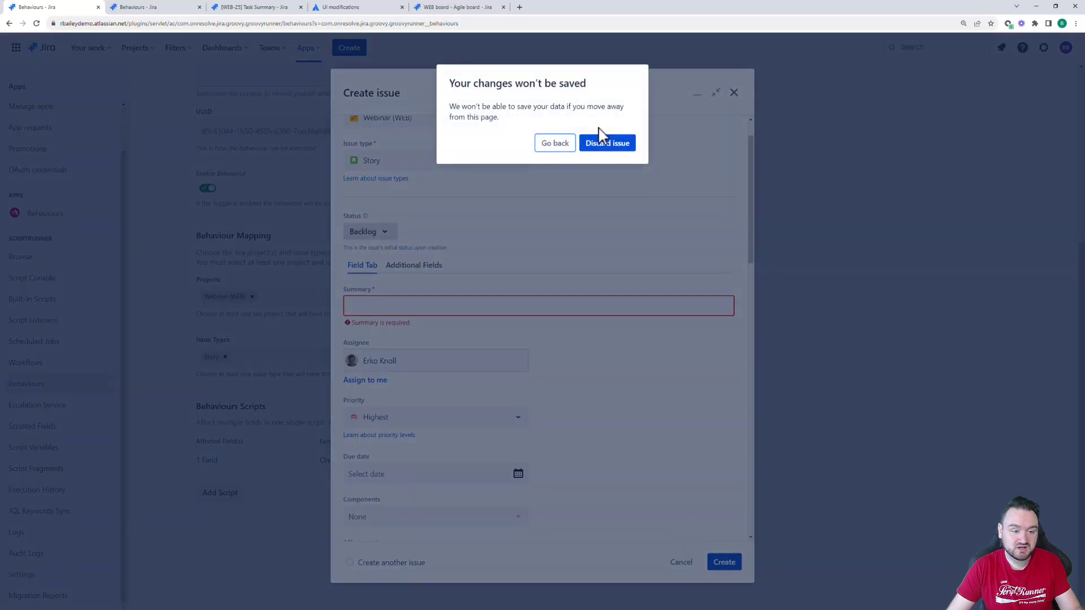
pyautogui.click(602, 145)
# On the WEB-25 page, change priority to Medium and then Highest.
pyautogui.click(260, 8)
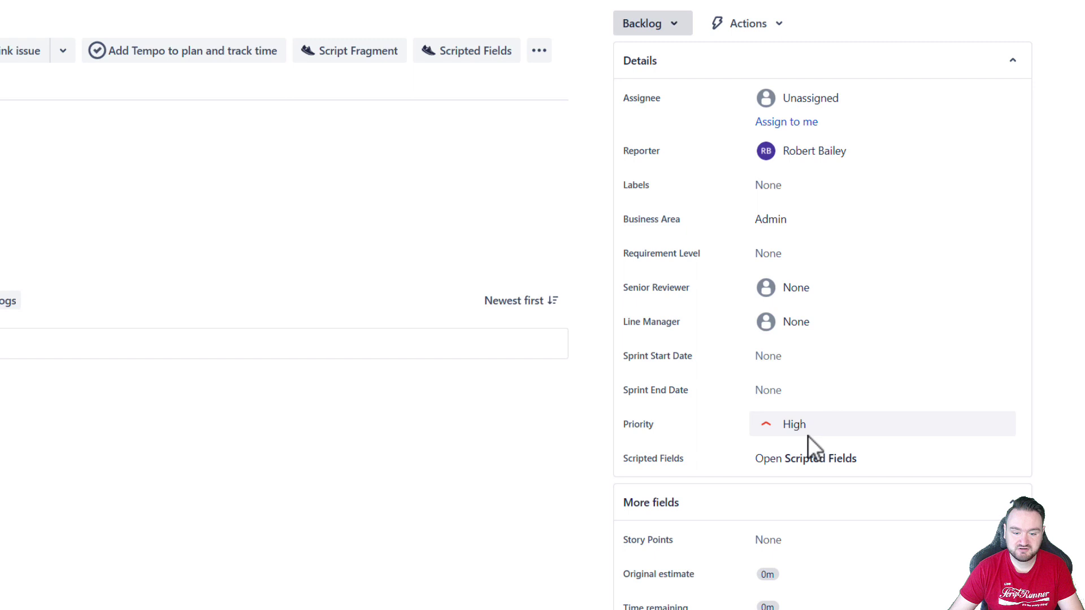
pyautogui.click(808, 434)
pyautogui.click(810, 516)
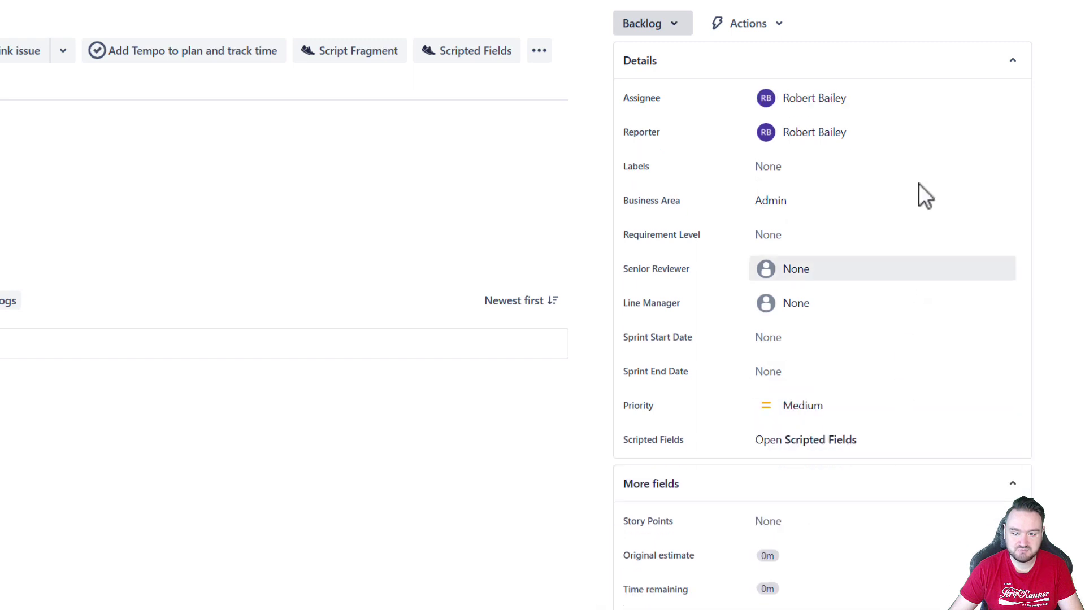
pyautogui.moveTo(767, 102)
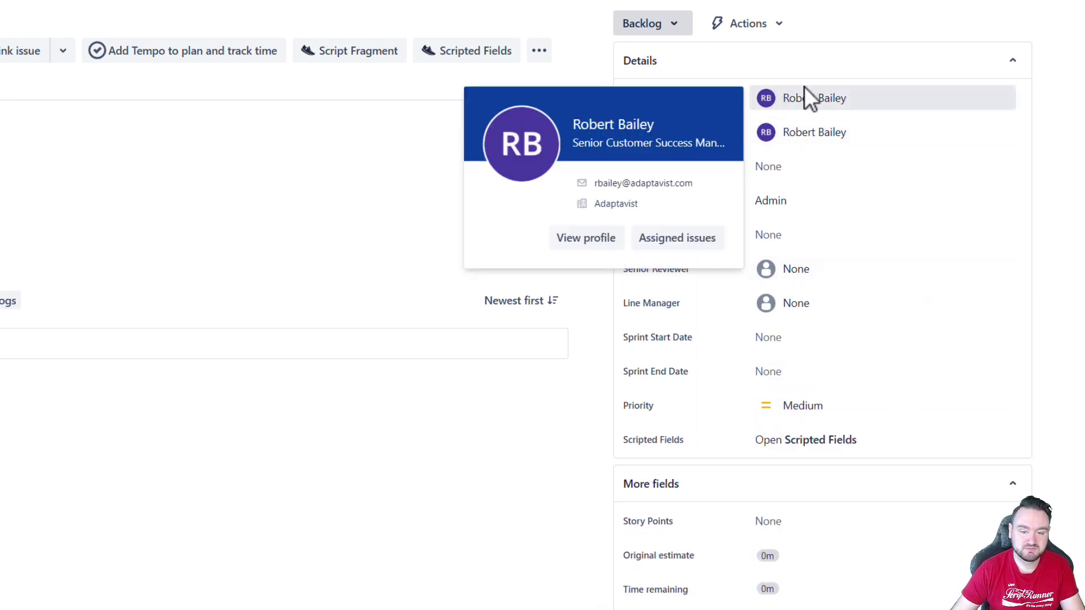
pyautogui.click(795, 407)
pyautogui.click(809, 476)
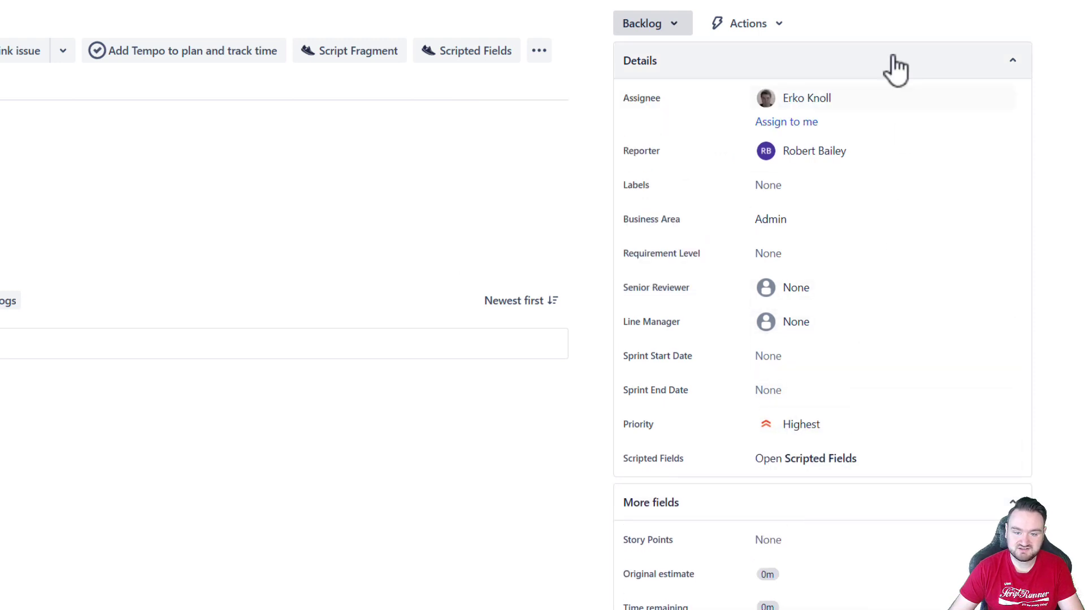